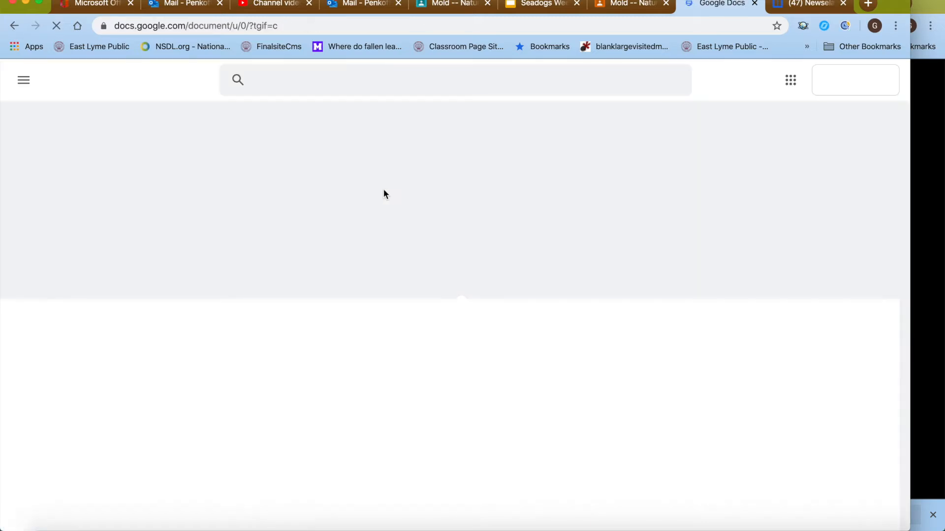
# Create a new document from the Blank template on the Docs home page
pyautogui.click(228, 193)
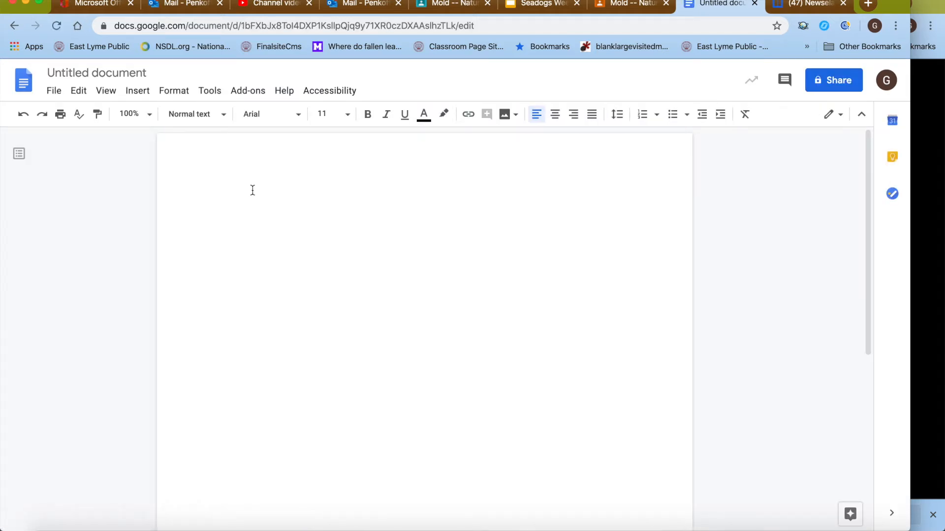
# Change the title from 'Untitled document' to 'Our team's Mold Plan'
pyautogui.click(148, 75)
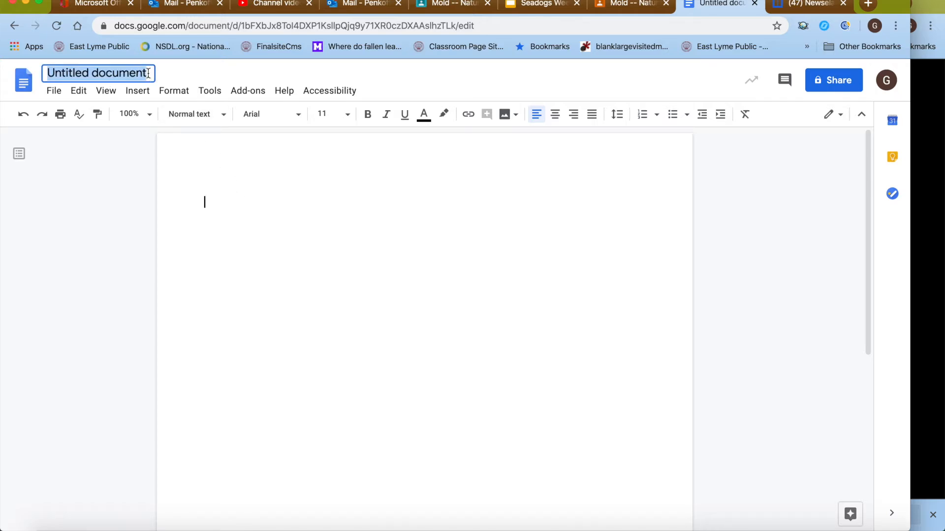
pyautogui.write('Or')
pyautogui.press('BackSpace')
pyautogui.write('ur ')
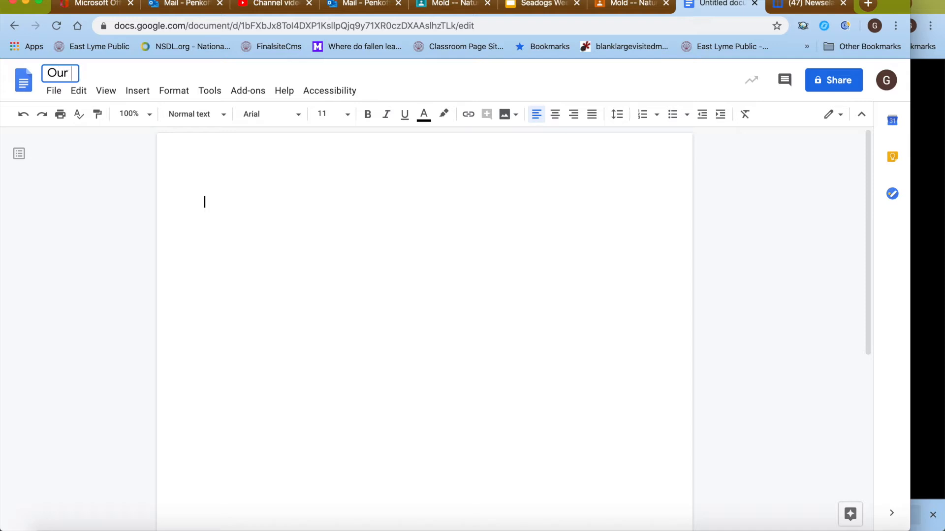
pyautogui.write('tsae')
pyautogui.press('BackSpace')
pyautogui.press('BackSpace')
pyautogui.press('BackSpace')
pyautogui.write("eam's")
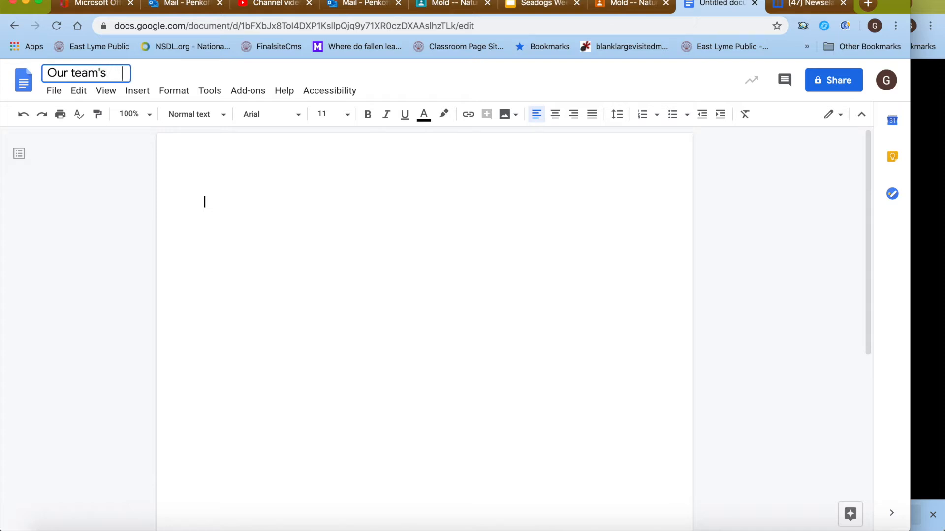
pyautogui.press('BackSpace')
pyautogui.press('BackSpace')
pyautogui.press('BackSpace')
pyautogui.press('BackSpace')
pyautogui.press('BackSpace')
pyautogui.write('O')
pyautogui.press('BackSpace')
pyautogui.write('Mold Plan')
pyautogui.press('Return')
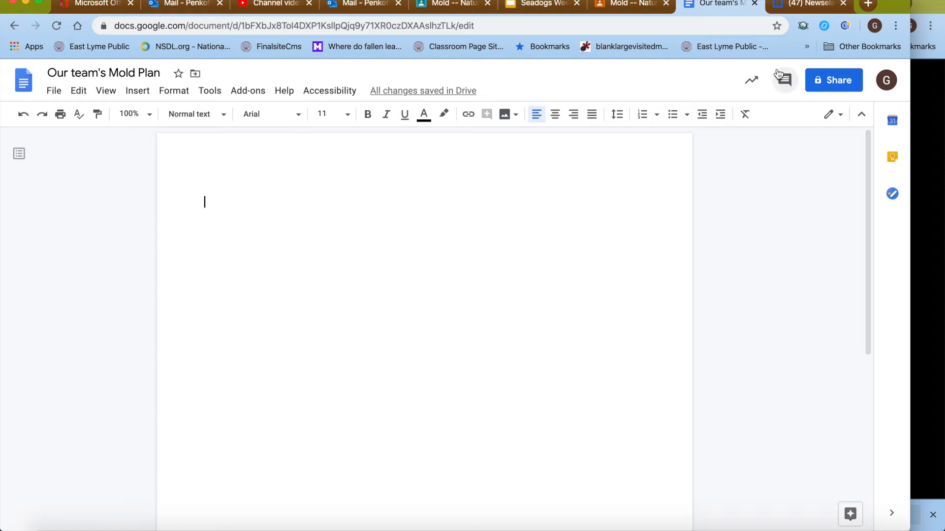
# Open the Share dialog and enter the collaborator's e-mail address as the person to share with
pyautogui.click(822, 74)
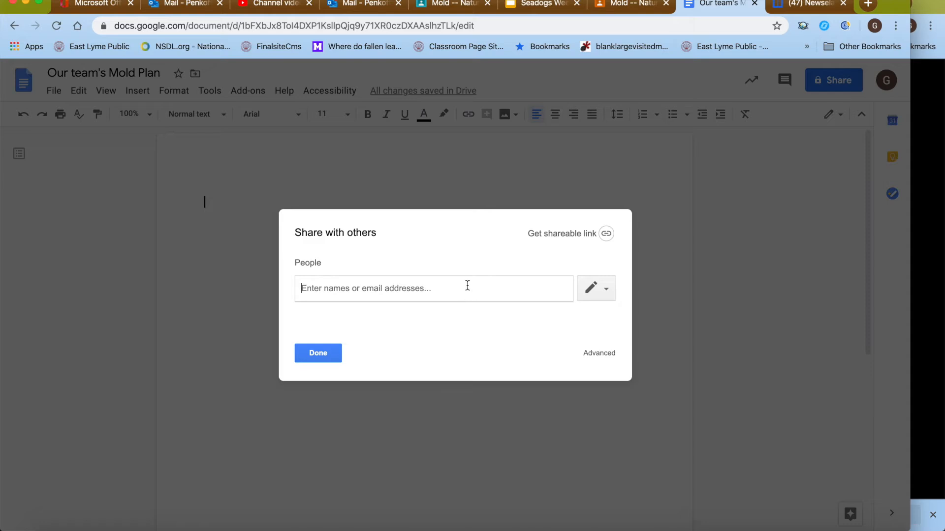
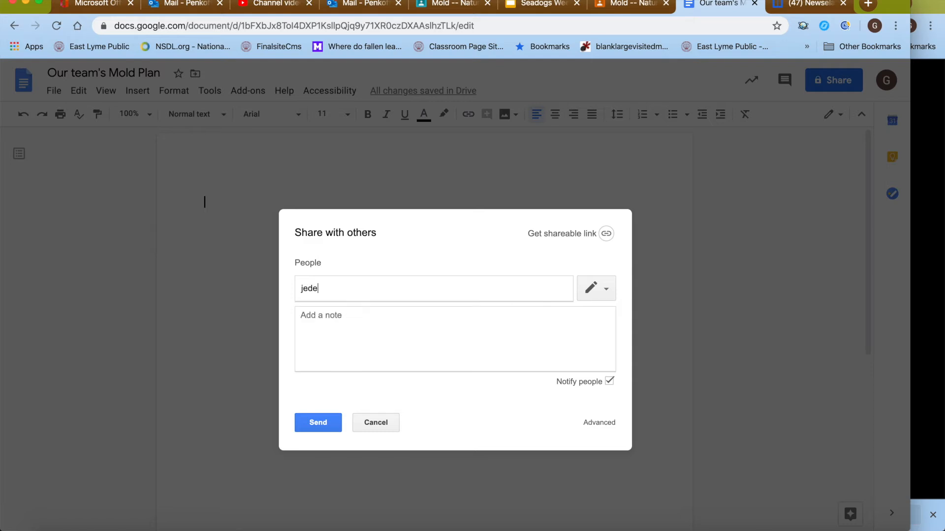
# Send the share with a note about working on it at 9;45 this morning, confirming external sharing
pyautogui.click(442, 313)
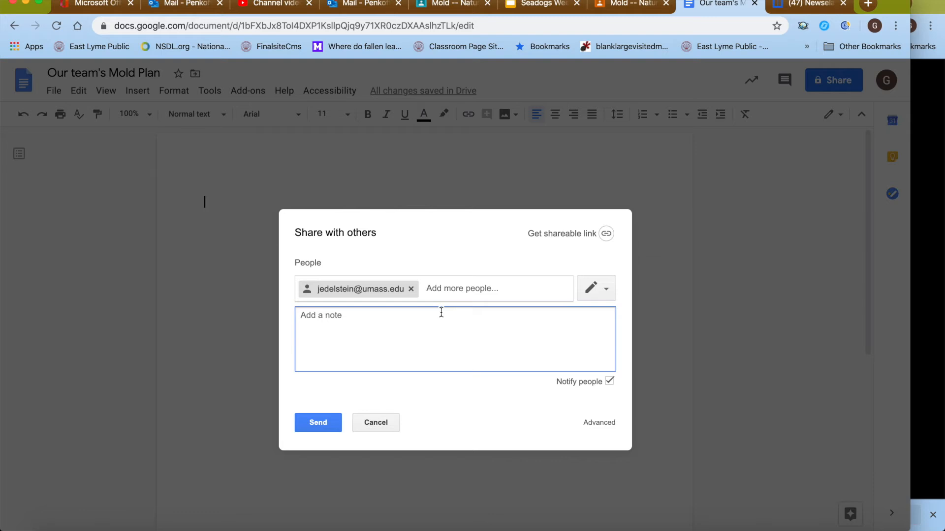
pyautogui.write("Let's work ont h")
pyautogui.press('BackSpace')
pyautogui.press('BackSpace')
pyautogui.press('BackSpace')
pyautogui.write('this at 9s')
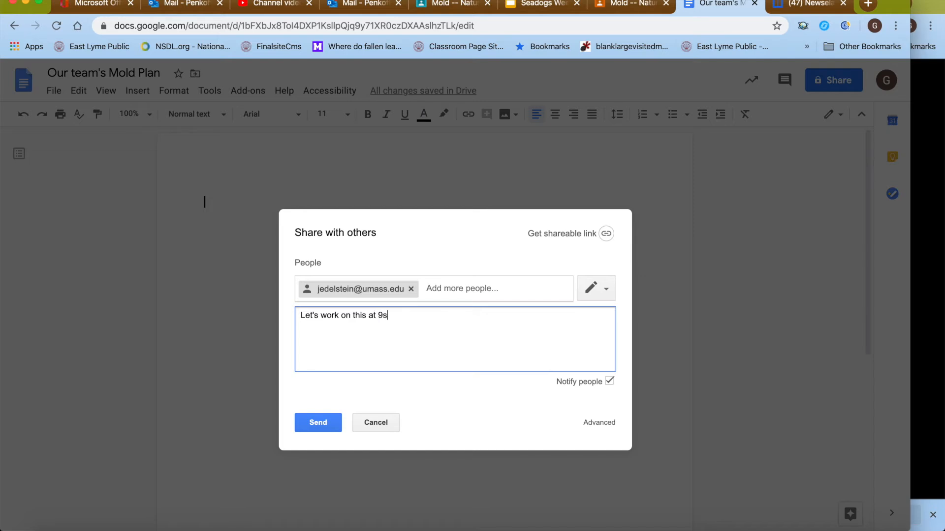
pyautogui.press('BackSpace')
pyautogui.write(';45')
pyautogui.write(' this ')
pyautogui.write('monr')
pyautogui.press('BackSpace')
pyautogui.press('BackSpace')
pyautogui.write('rnings')
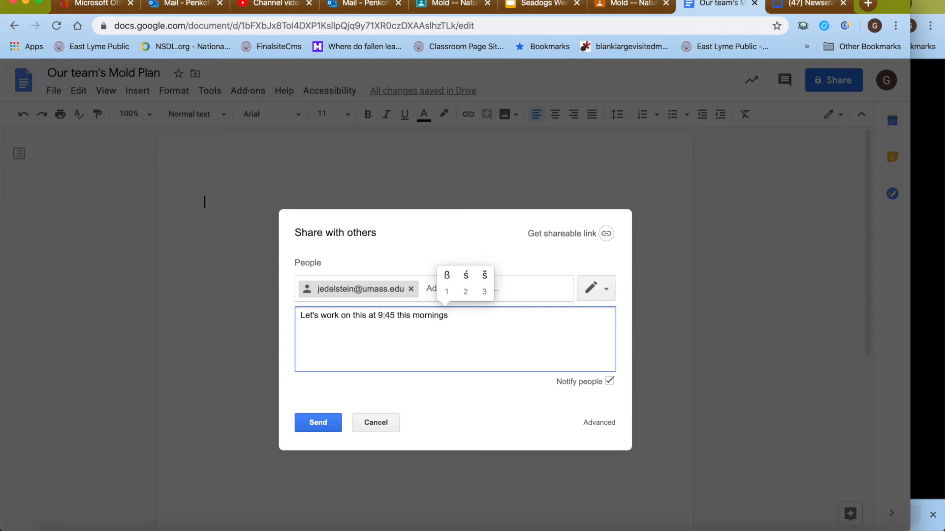
pyautogui.press('BackSpace')
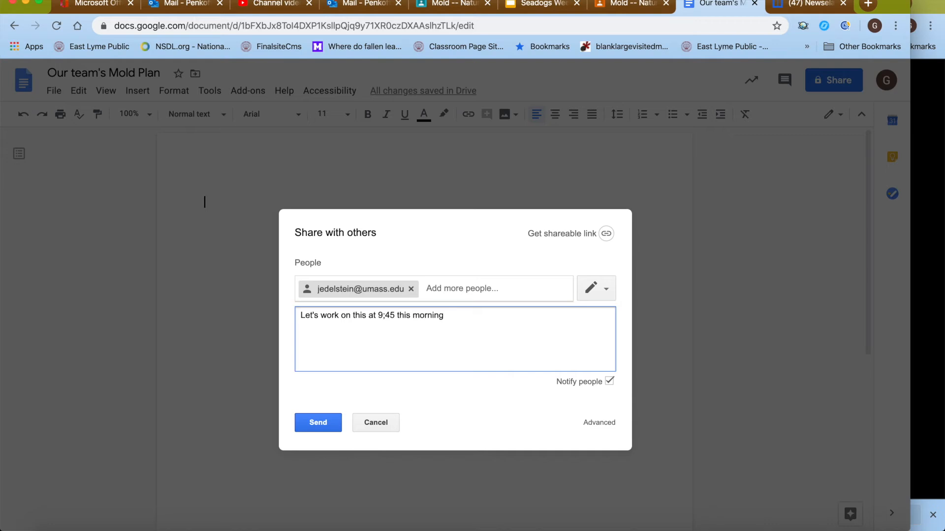
pyautogui.click(323, 430)
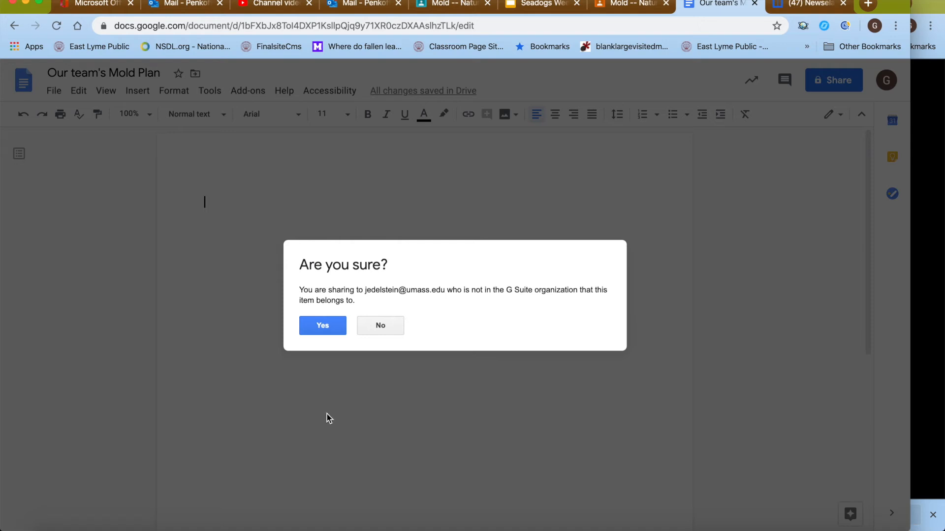
pyautogui.click(320, 332)
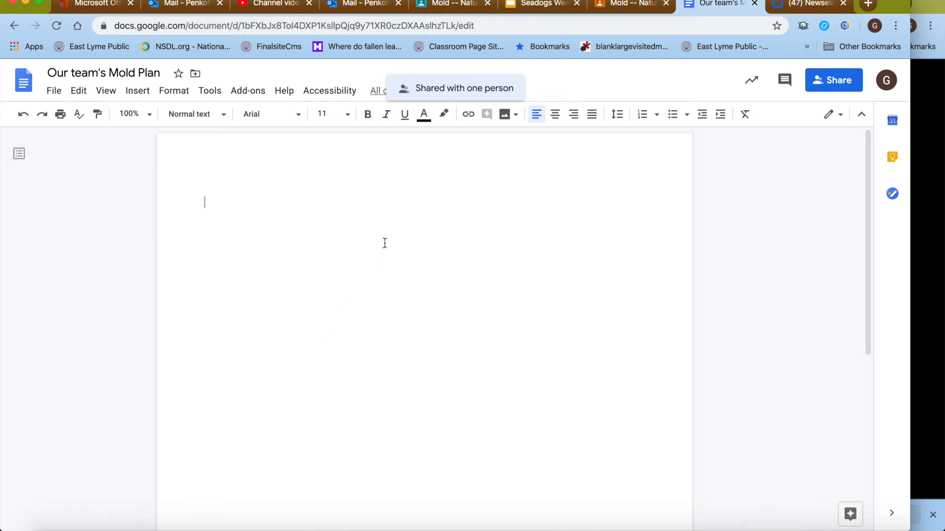
# Type a 'Hi' greeting addressed to the collaborator by name above their Hello world! line
pyautogui.write('s')
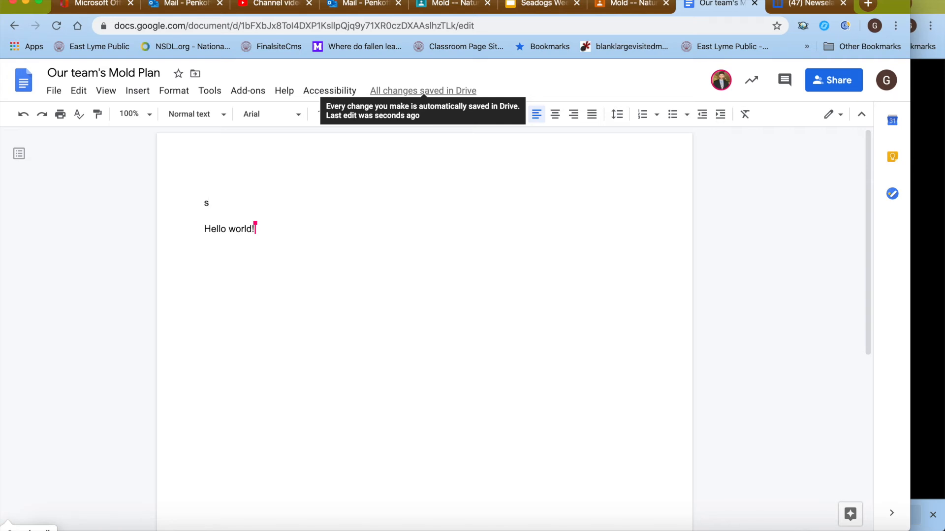
pyautogui.press('BackSpace')
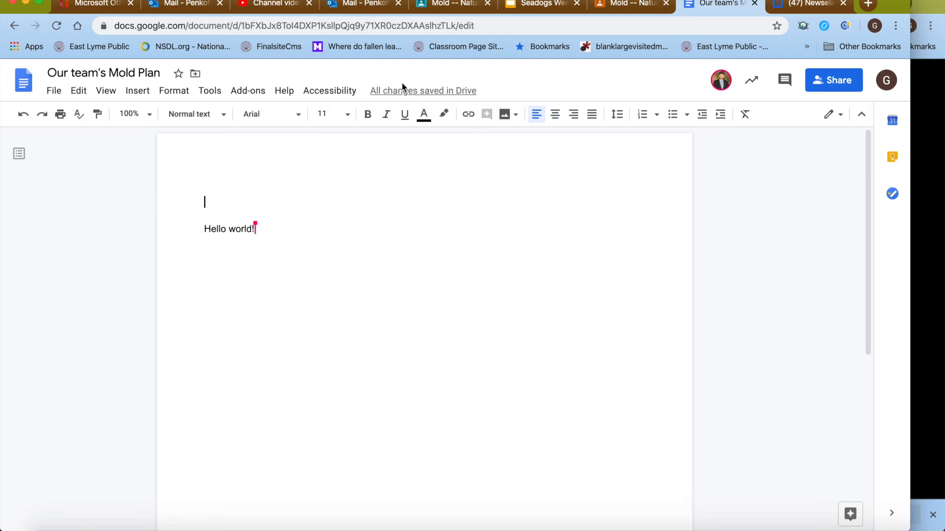
pyautogui.write('Hi Je')
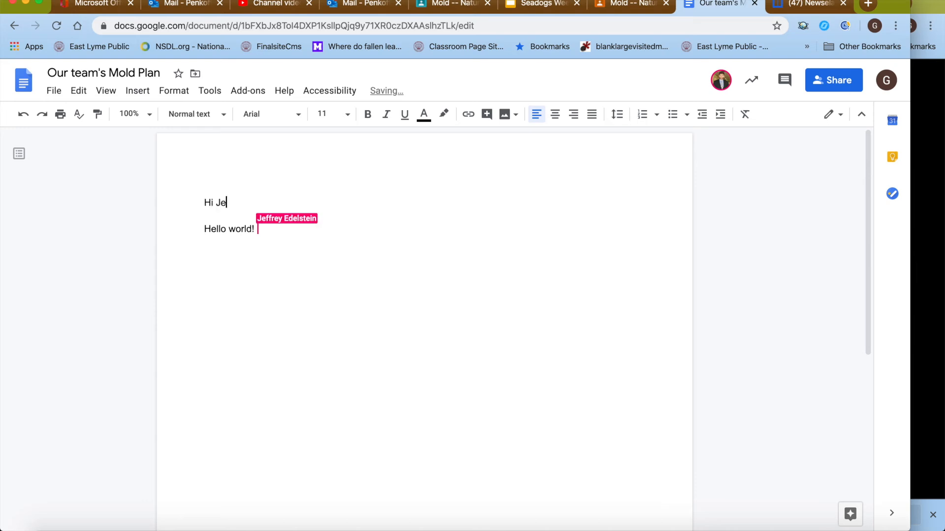
pyautogui.write('fff')
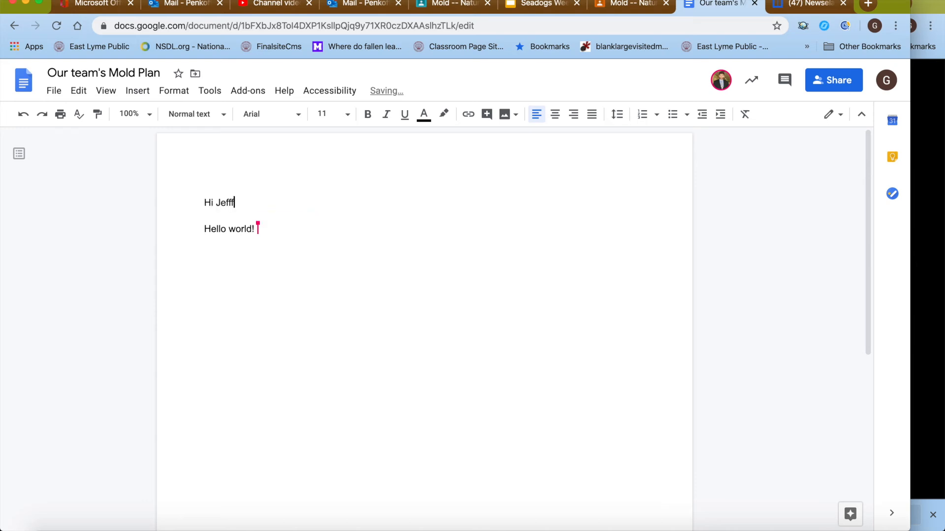
pyautogui.write('!')
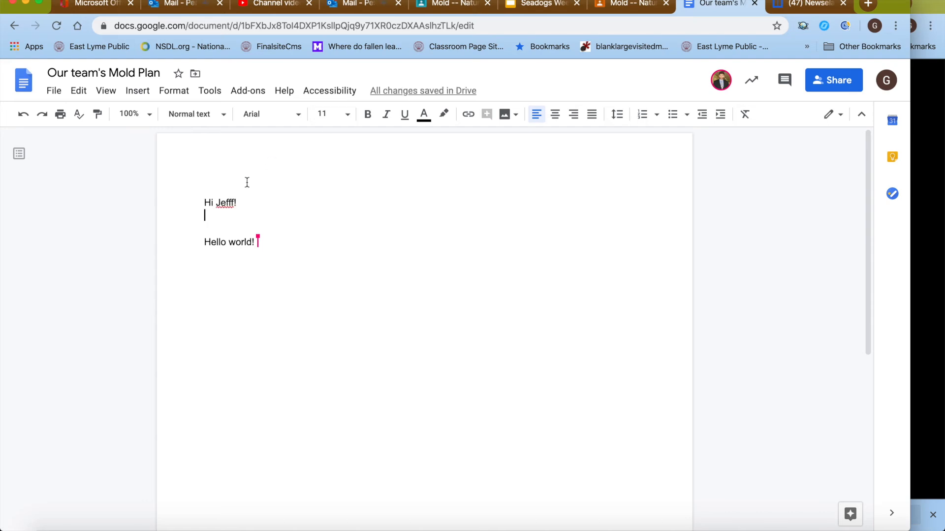
# Correct the misspelled name in the greeting using the spelling suggestion
pyautogui.click(233, 199)
pyautogui.click(228, 186)
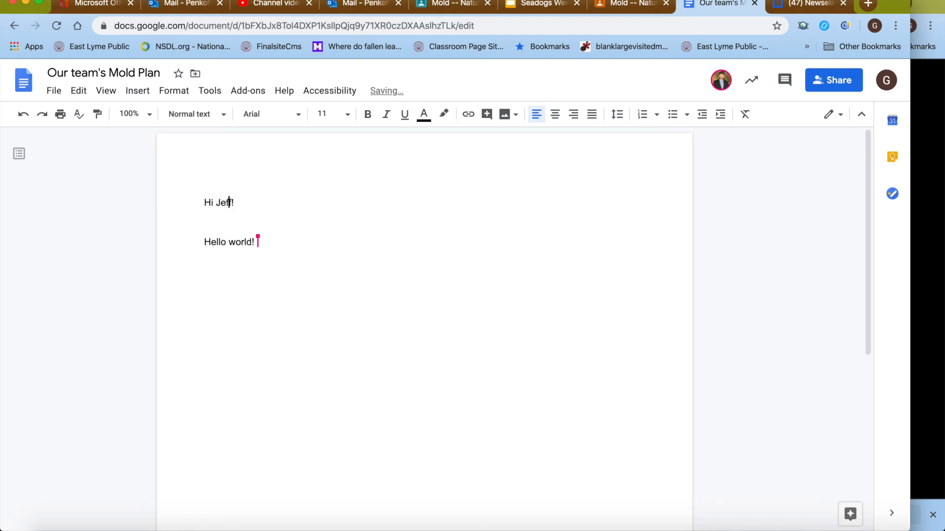
pyautogui.press('Right')
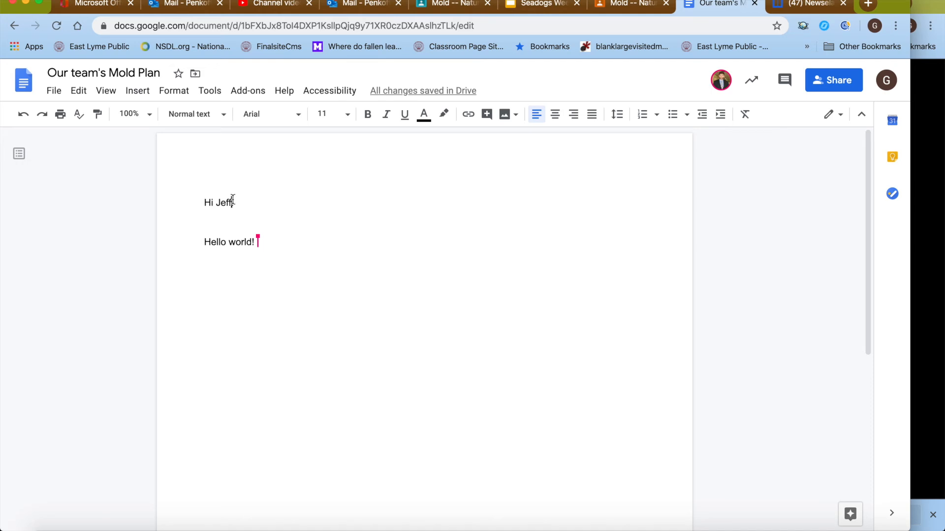
pyautogui.press('Down')
pyautogui.press('Down')
# Add 'Mould' after Hello world! and start a new line below it
pyautogui.write('m')
pyautogui.write('oulf')
pyautogui.write('fd')
pyautogui.press('BackSpace')
pyautogui.write('fd')
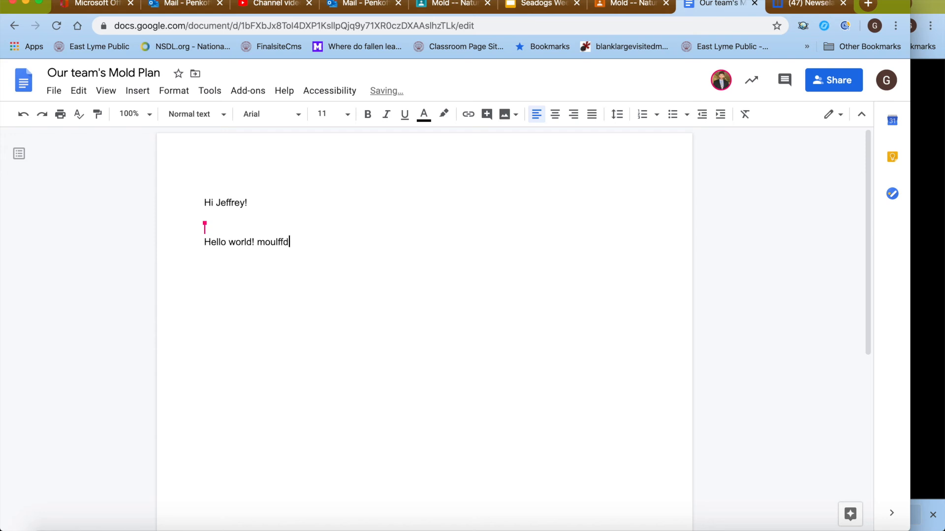
pyautogui.write(' jj')
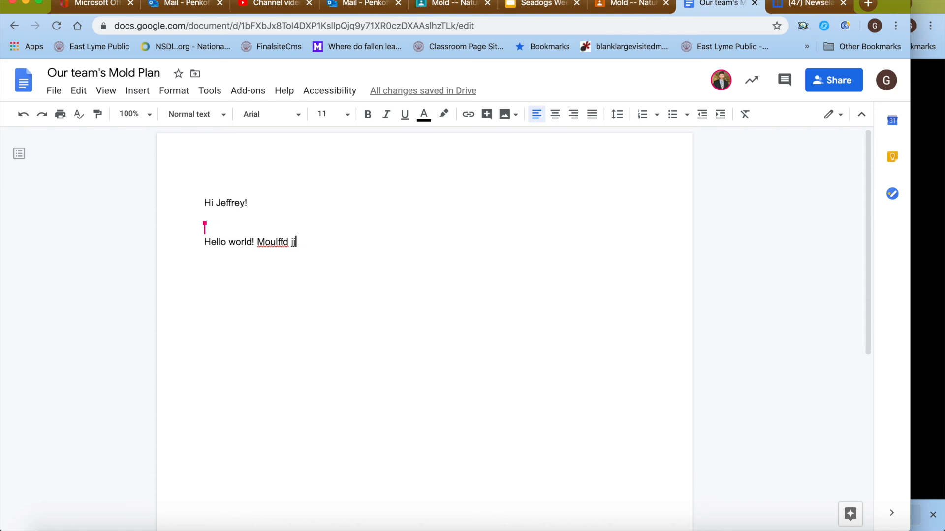
pyautogui.press('Return')
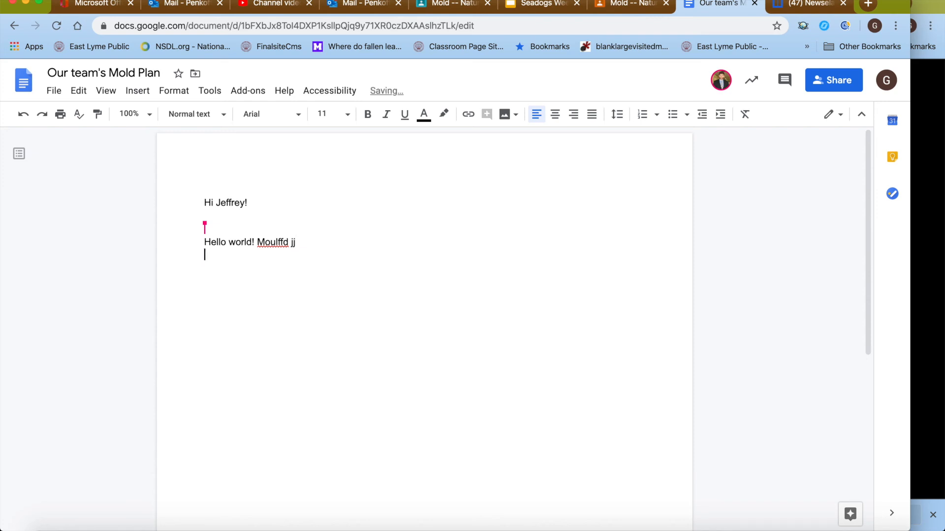